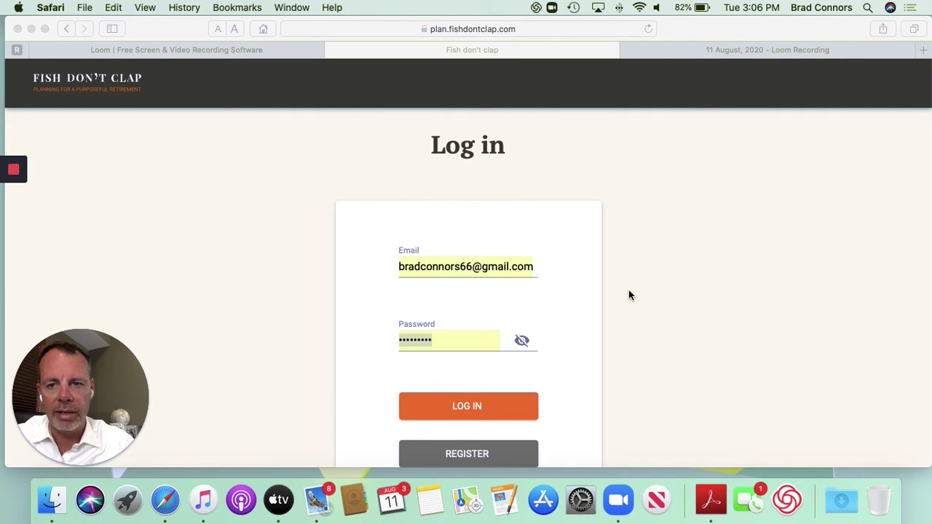
# Step: Log in to the retirement planning site with the prefilled credentials
pyautogui.click(501, 408)
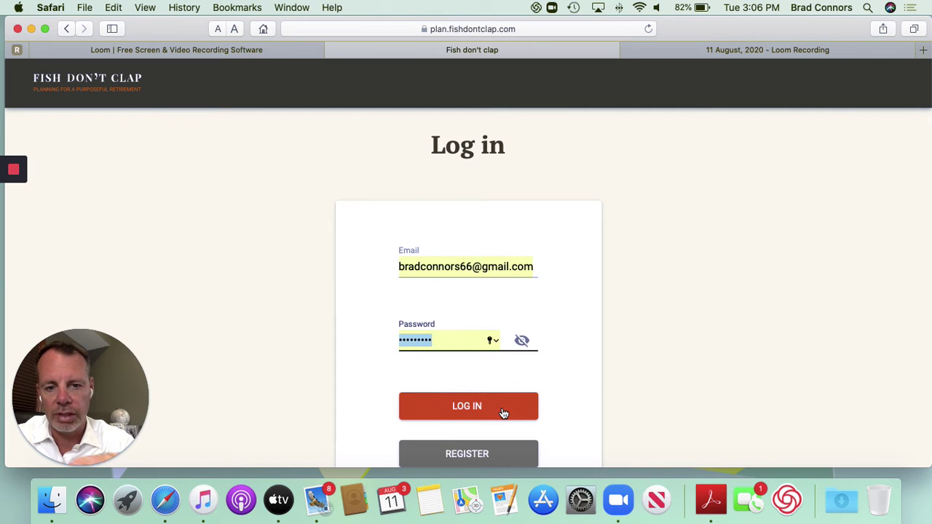
pyautogui.click(503, 413)
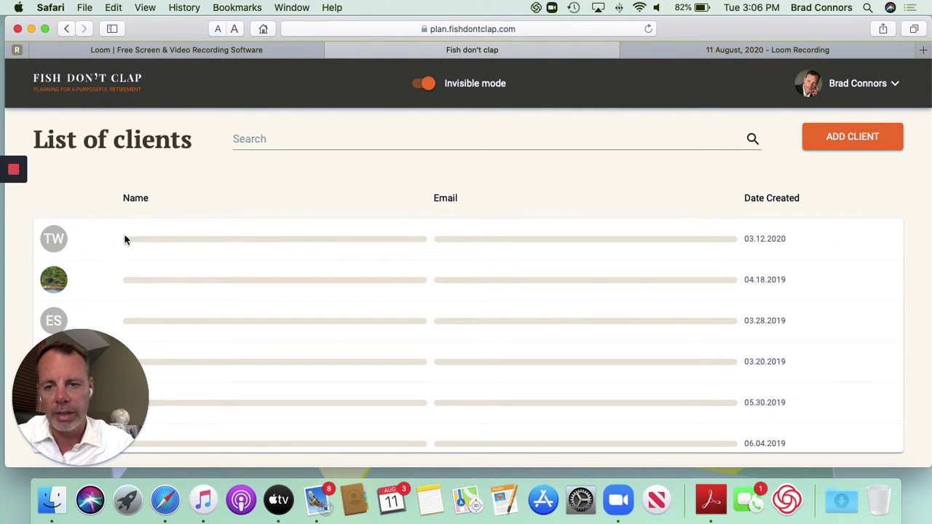
# Step: Search the client list for "sample" and open the Sample Client record with visible mode switched on
pyautogui.click(312, 137)
pyautogui.write('sample')
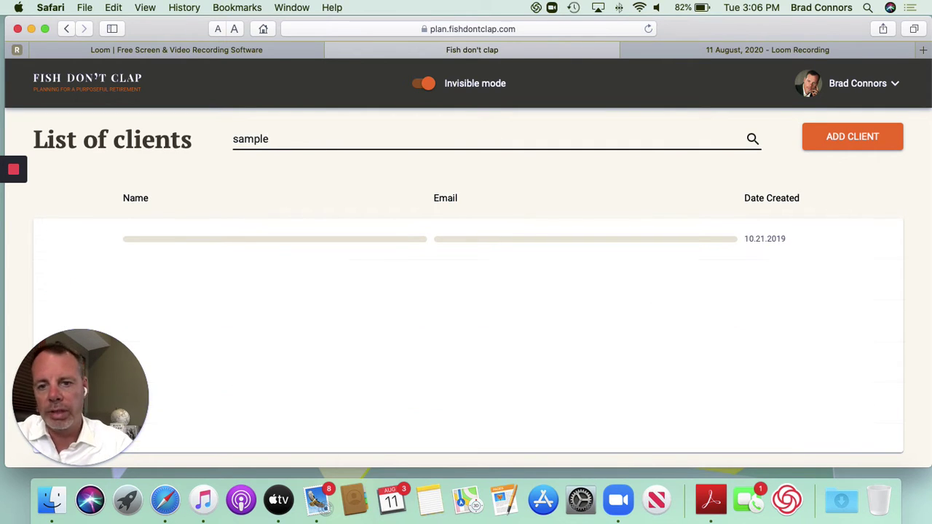
pyautogui.click(425, 85)
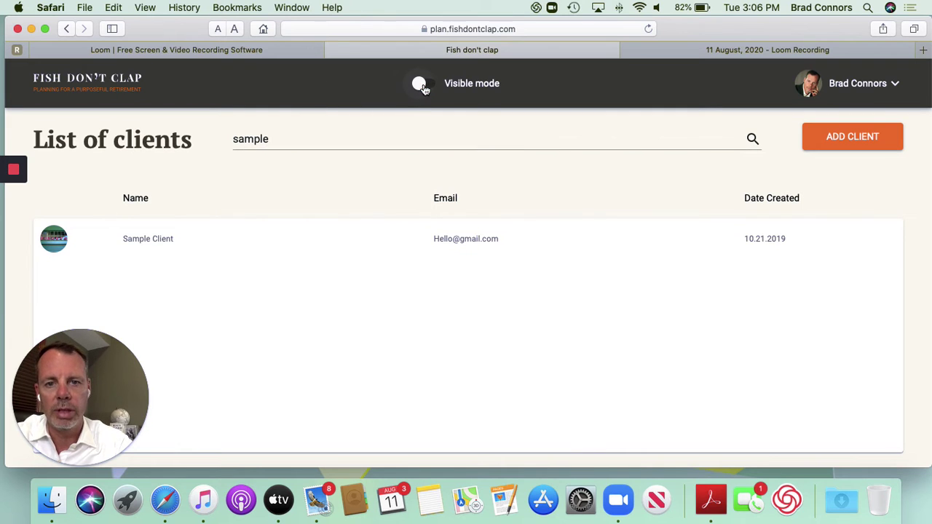
pyautogui.click(56, 238)
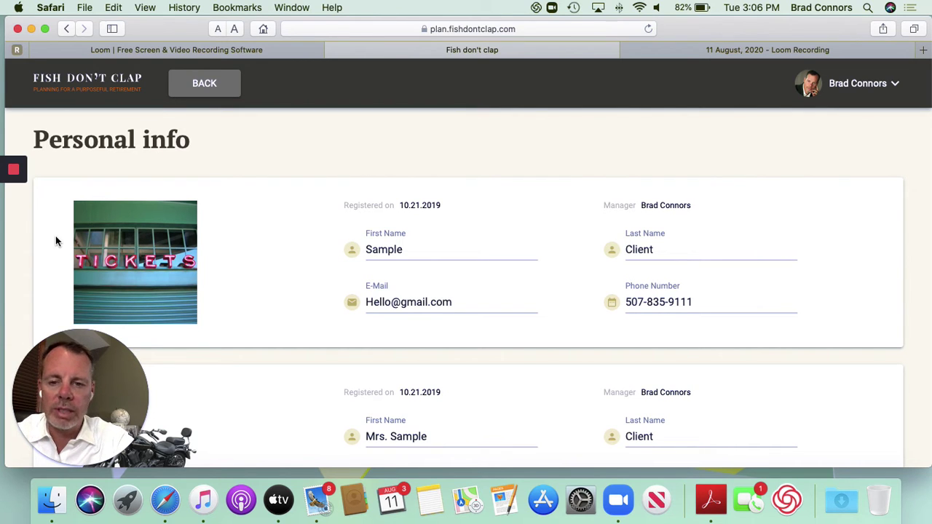
# Step: Change the first client's profile photo to the motorcycle picture from the photo gallery
pyautogui.moveTo(138, 265)
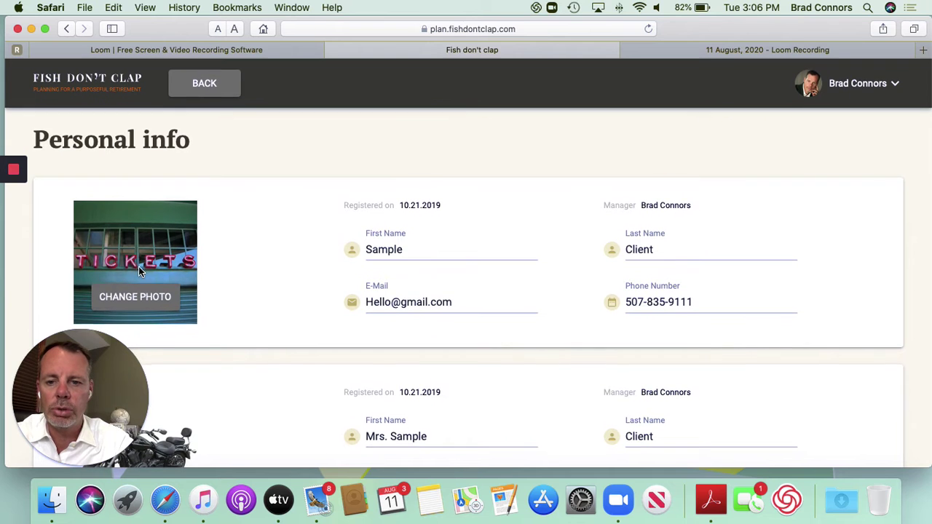
pyautogui.click(131, 306)
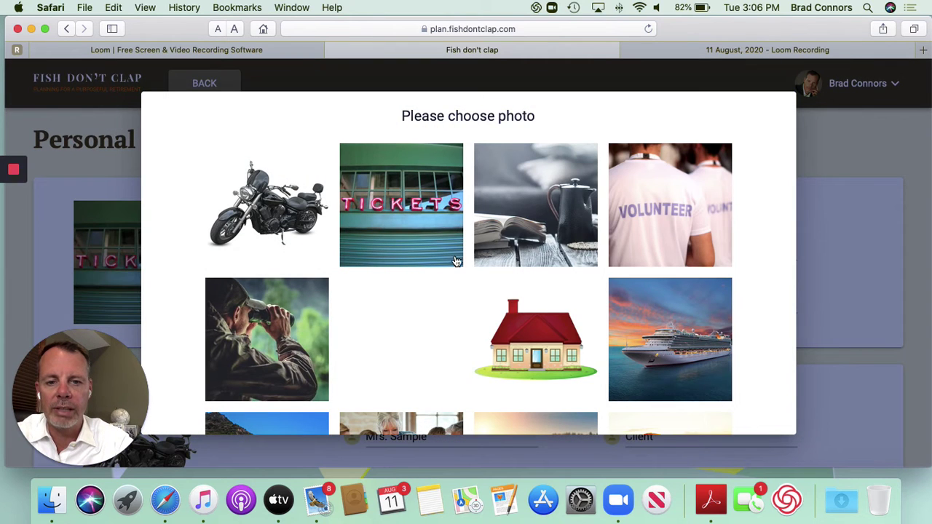
pyautogui.scroll(-4, 453, 262)
pyautogui.scroll(-5, 457, 262)
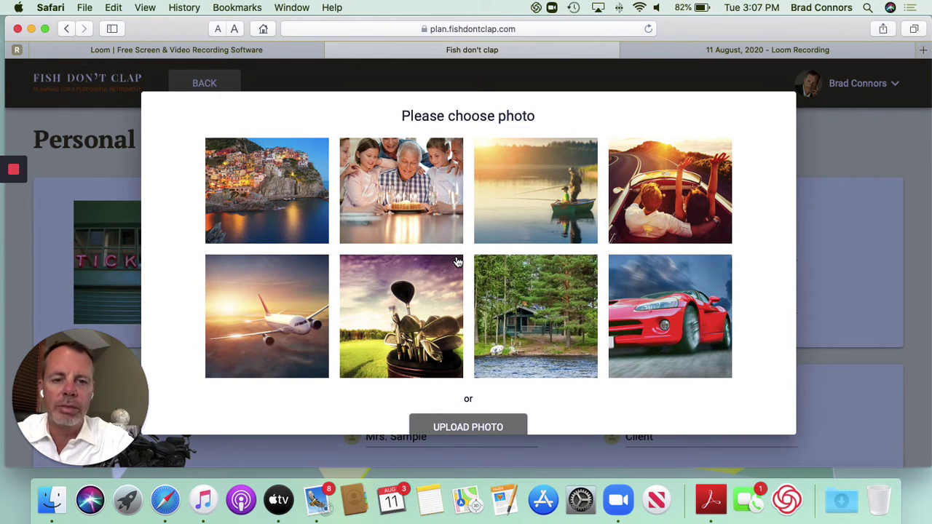
pyautogui.scroll(3, 457, 262)
pyautogui.scroll(4, 457, 262)
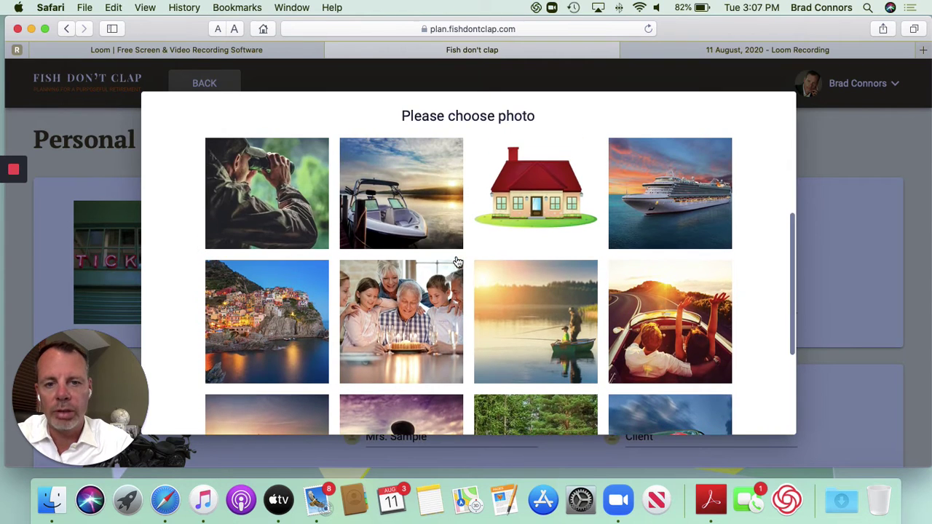
pyautogui.scroll(2, 457, 262)
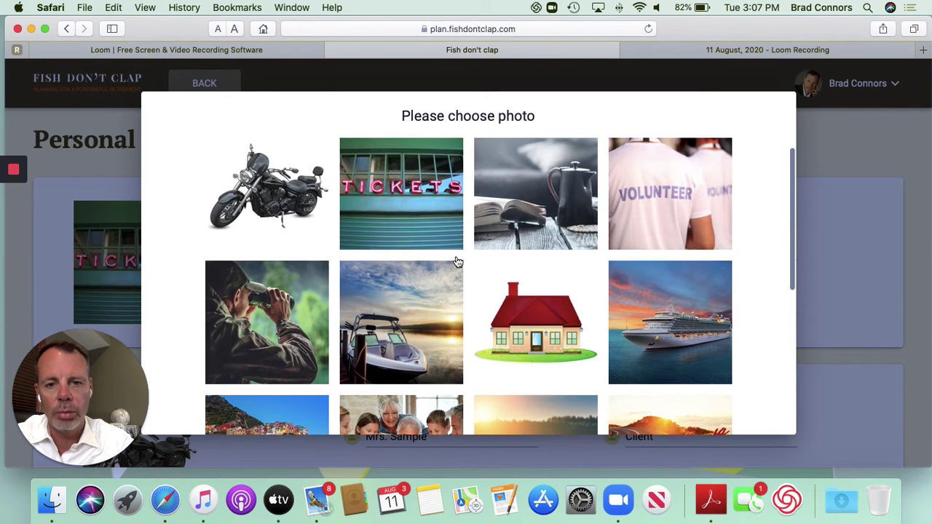
pyautogui.click(297, 228)
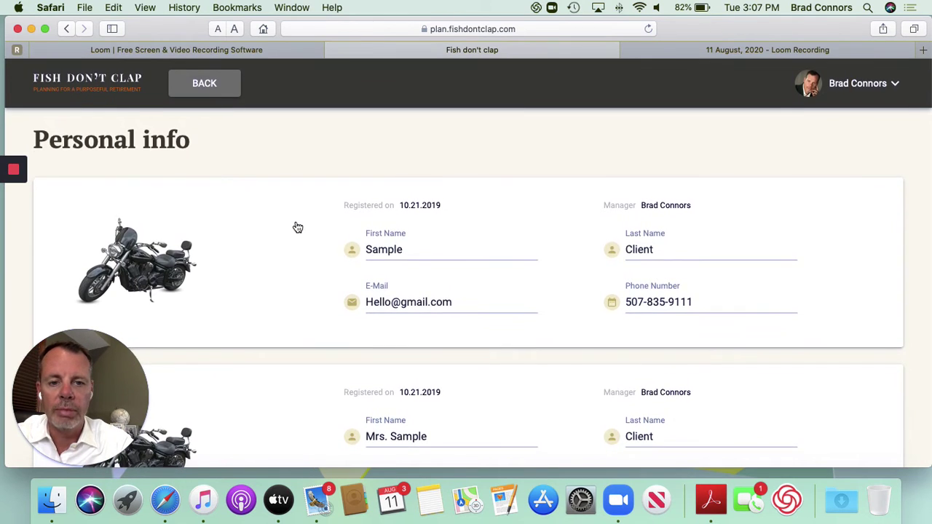
pyautogui.scroll(-6, 502, 293)
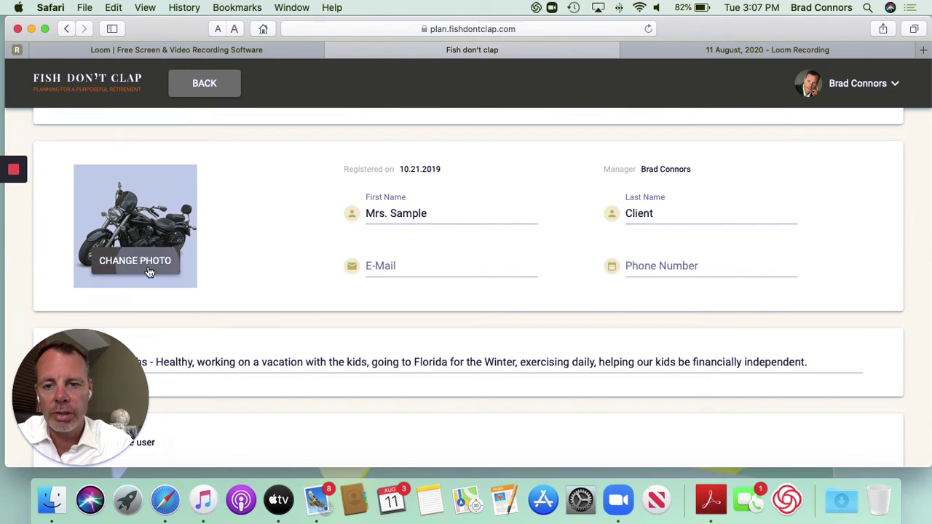
pyautogui.click(148, 267)
pyautogui.click(419, 188)
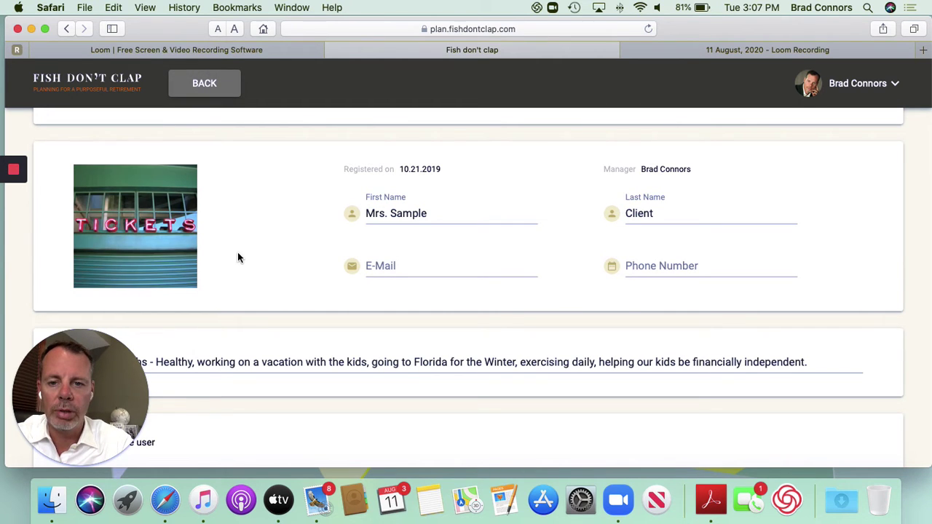
# Step: Review the clients' 12-month goals in the Future note on the personal info page
pyautogui.scroll(2, 238, 254)
pyautogui.scroll(-5, 237, 257)
pyautogui.click(133, 298)
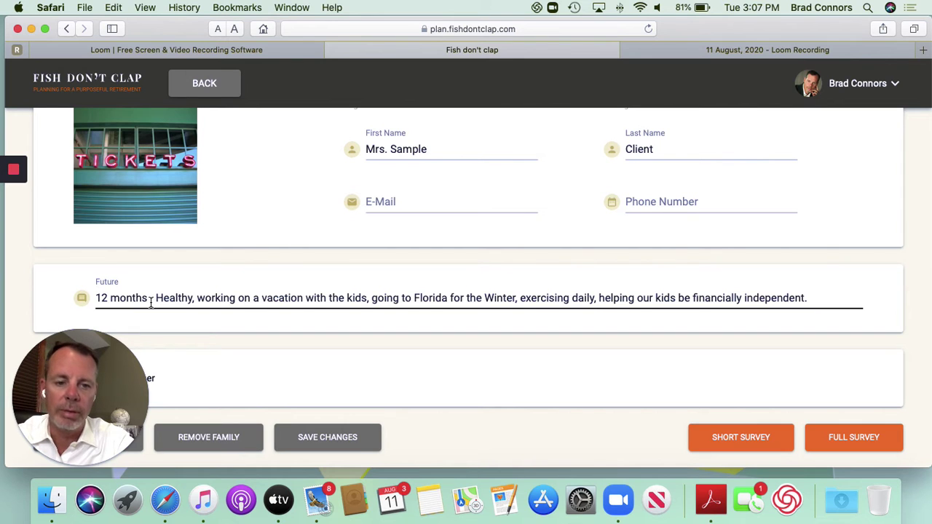
pyautogui.write('-')
pyautogui.click(608, 417)
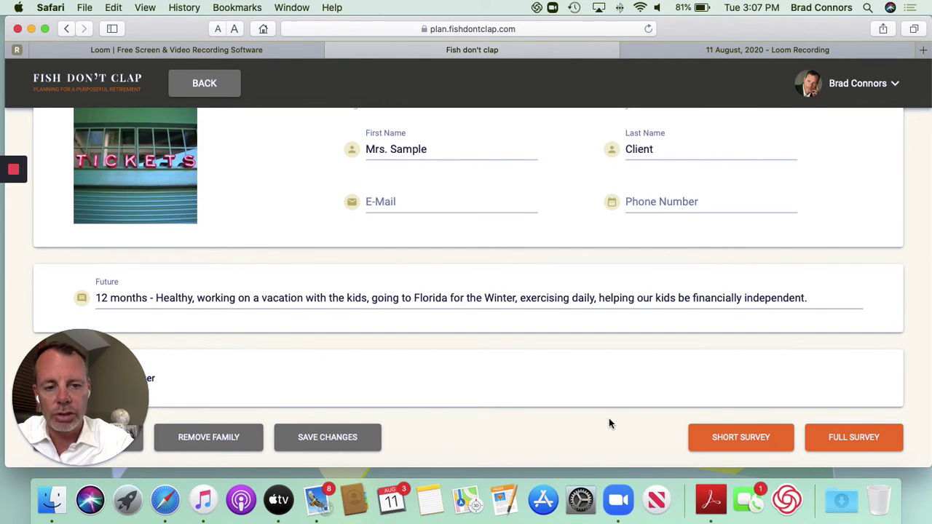
# Step: Open the full survey for these clients at section 05, Where Are Your Gaps?
pyautogui.click(854, 437)
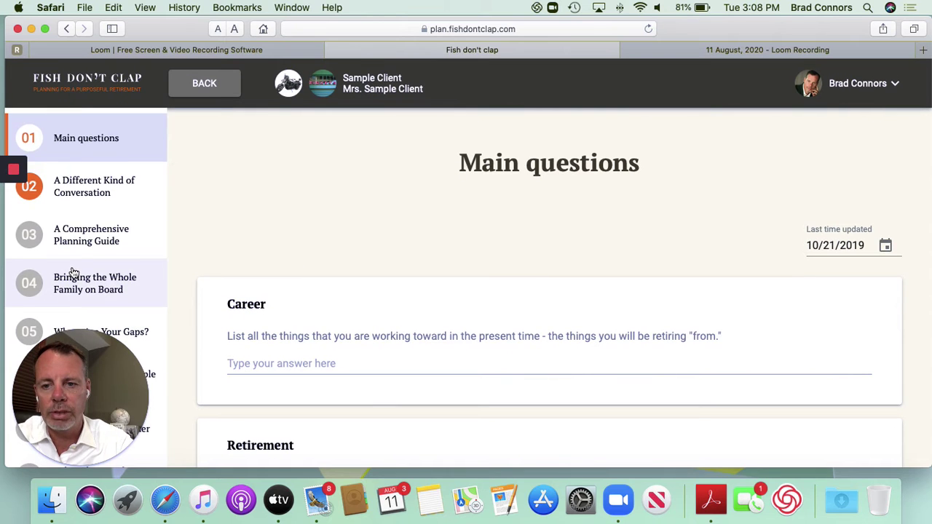
pyautogui.scroll(-3, 74, 273)
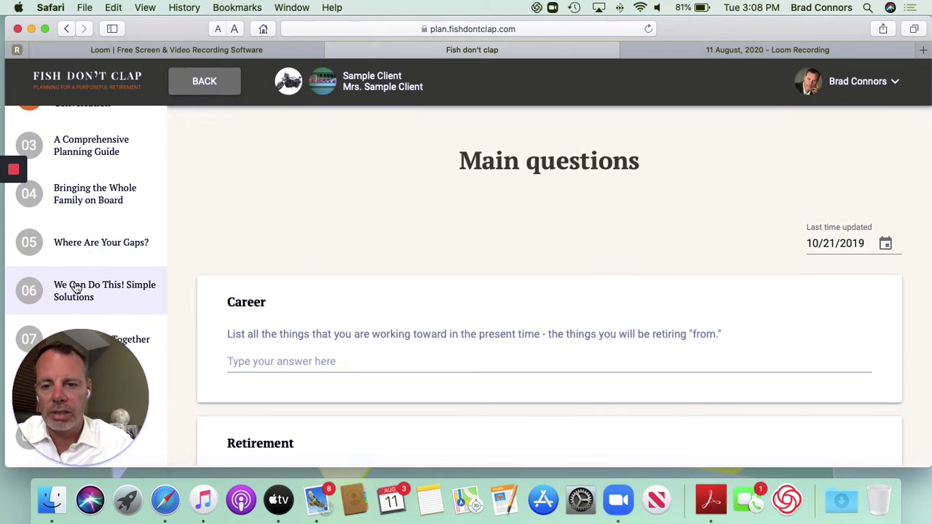
pyautogui.click(115, 248)
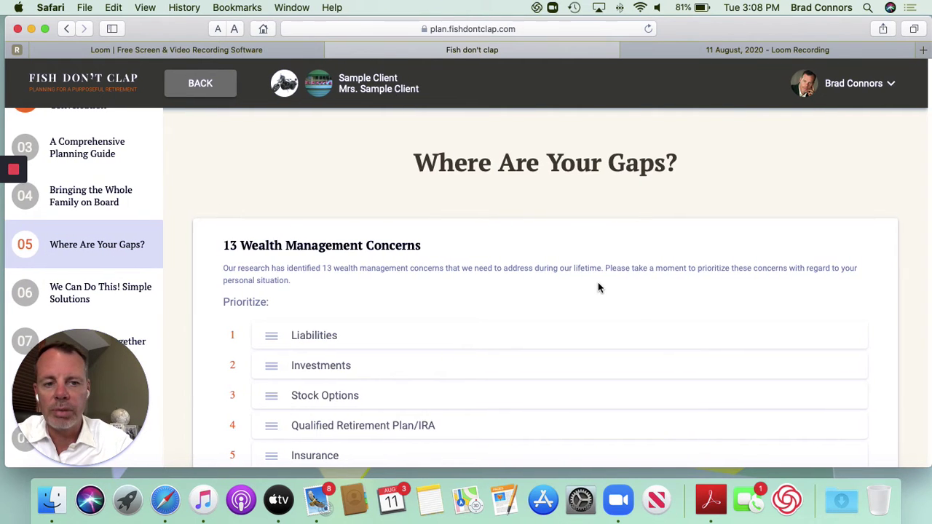
# Step: Move Durable Power of Attorney to first priority in the 13 Wealth Management Concerns list
pyautogui.scroll(-1, 599, 287)
pyautogui.scroll(-1, 597, 287)
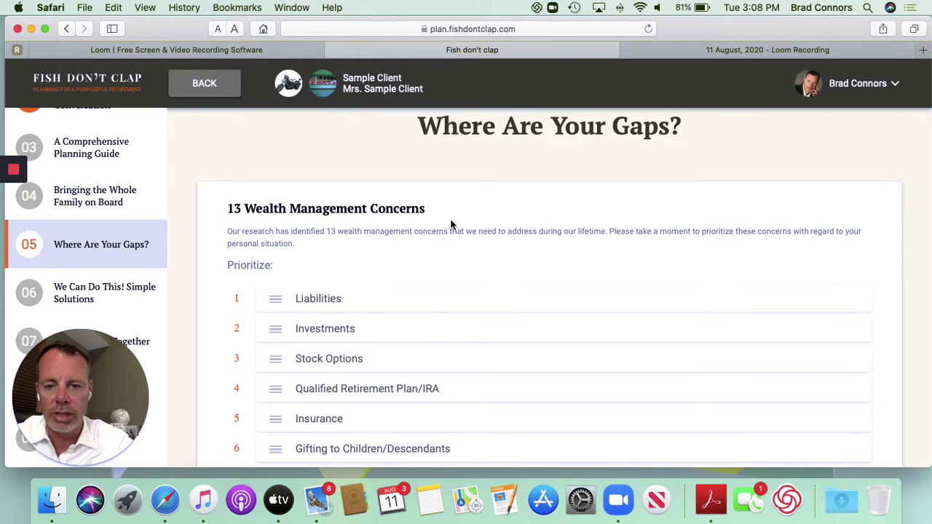
pyautogui.scroll(1, 449, 225)
pyautogui.scroll(-3, 450, 224)
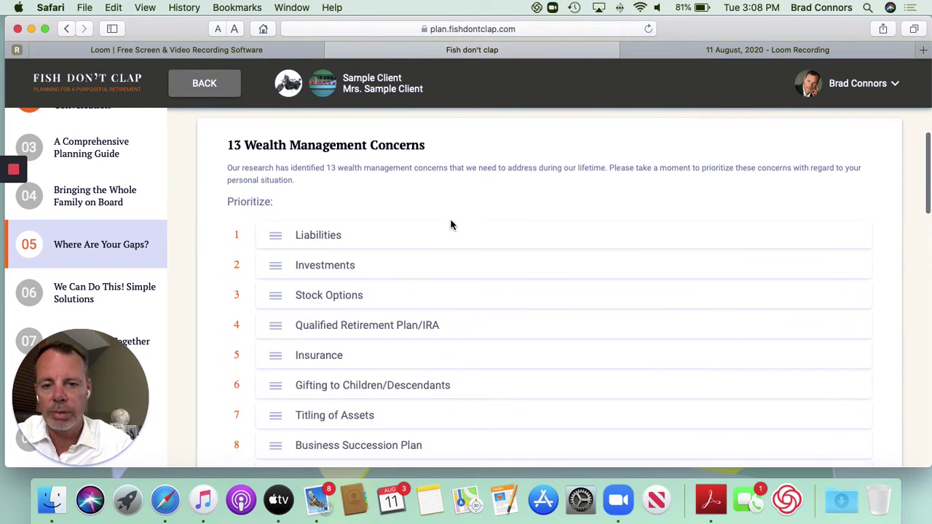
pyautogui.scroll(-2, 453, 226)
pyautogui.scroll(1, 453, 225)
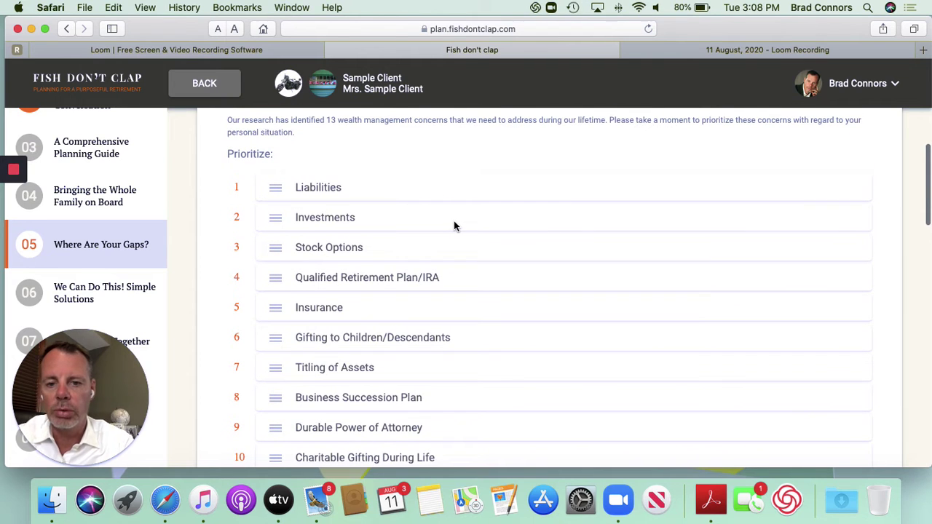
pyautogui.moveTo(350, 430); pyautogui.dragTo(357, 184)
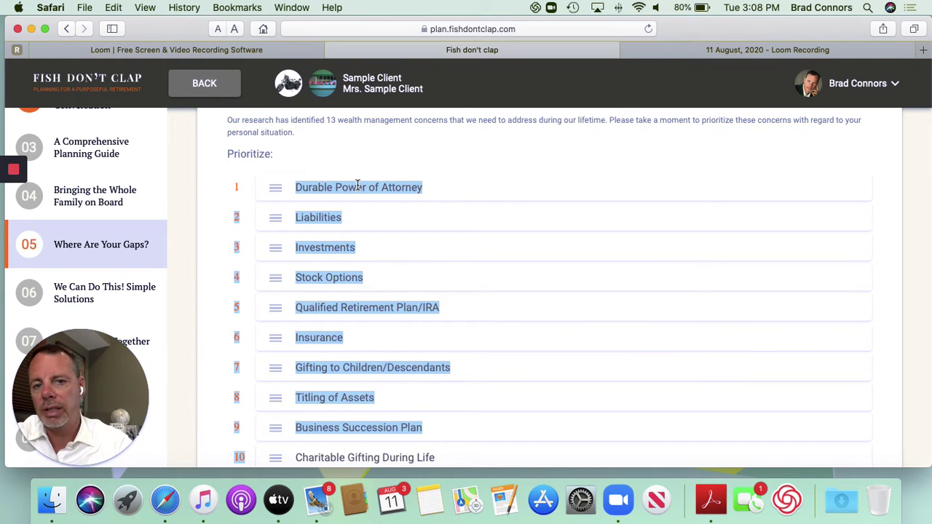
pyautogui.click(358, 184)
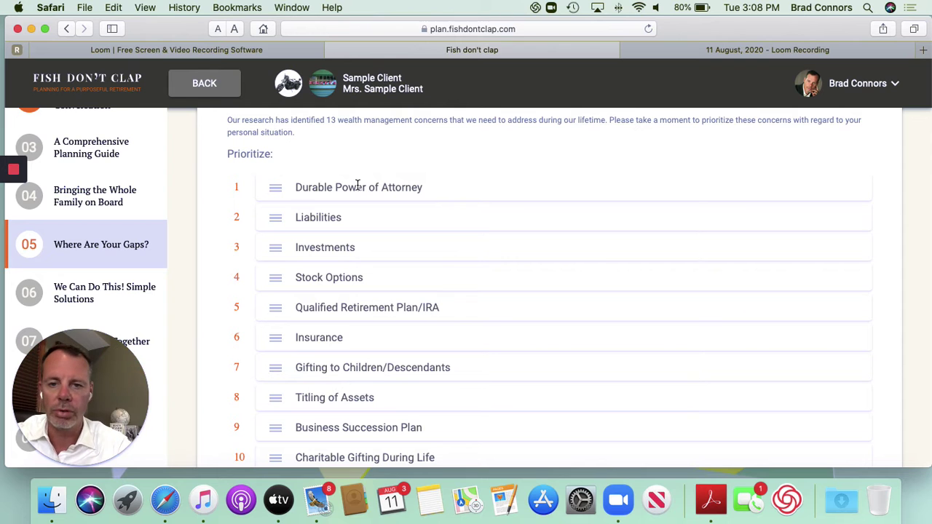
# Step: Set the date of the Social Security Plan / Review comment to 08/13/2020 and collapse the comment
pyautogui.scroll(1, 550, 301)
pyautogui.scroll(-6, 549, 300)
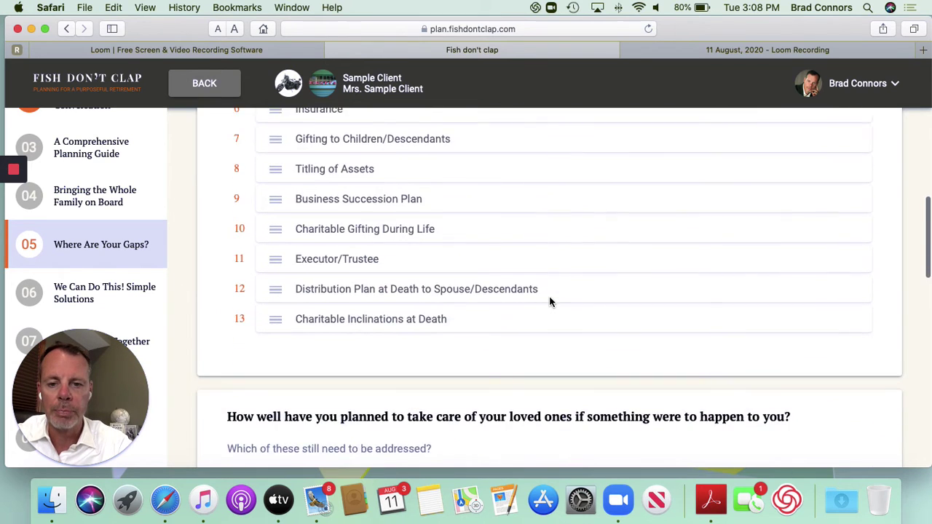
pyautogui.scroll(-3, 550, 301)
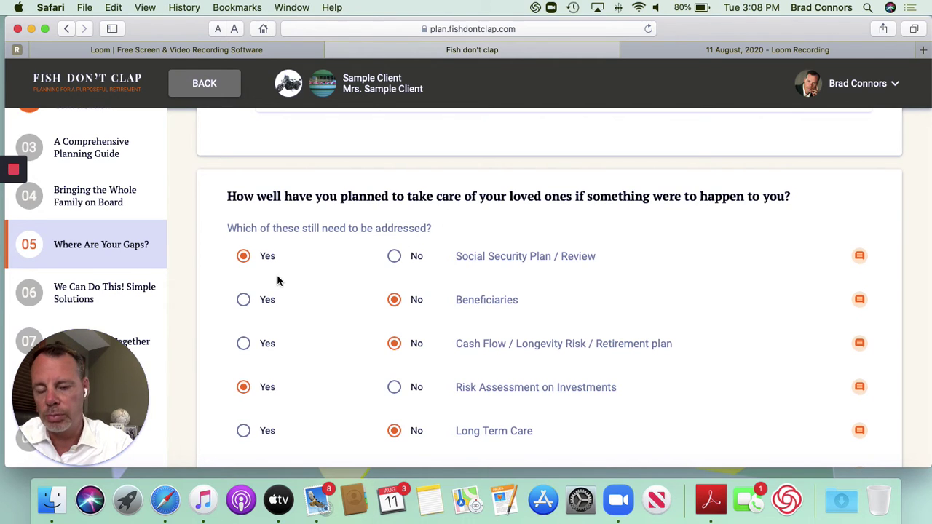
pyautogui.click(859, 258)
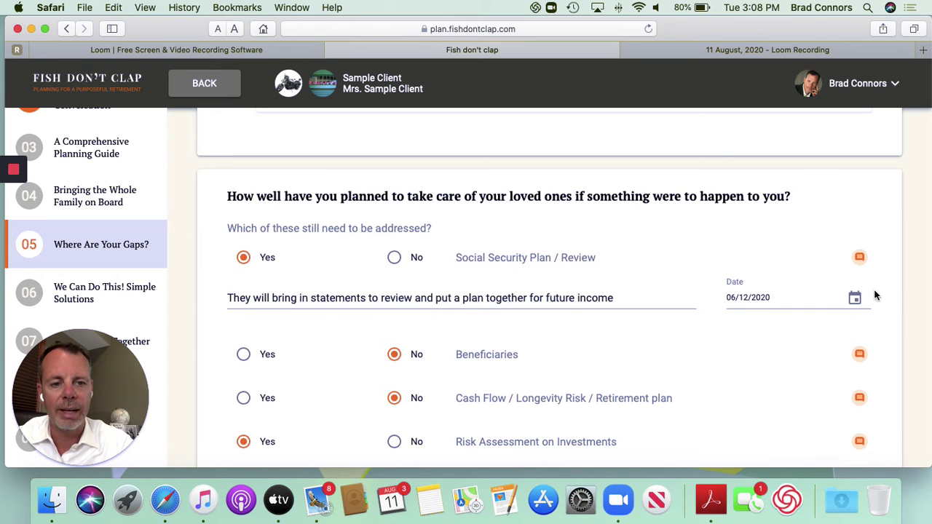
pyautogui.click(854, 300)
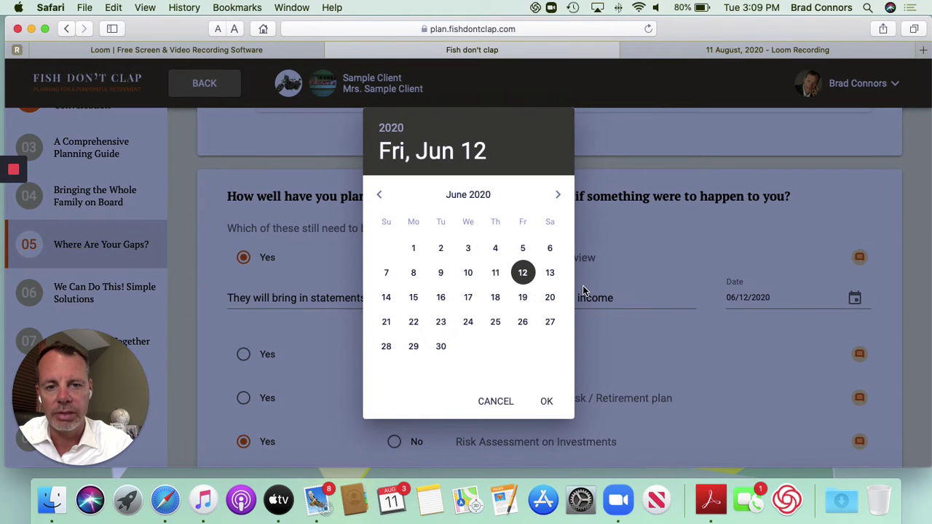
pyautogui.click(557, 194)
pyautogui.click(558, 194)
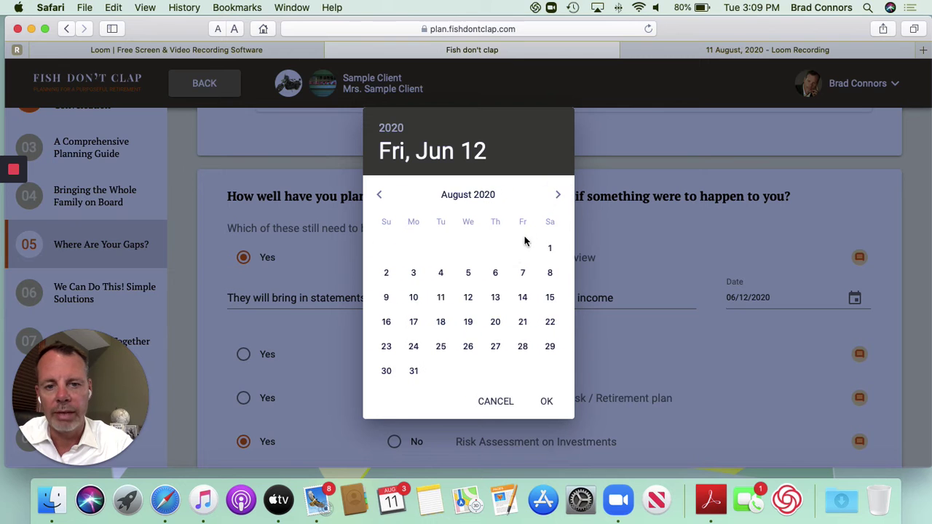
pyautogui.click(501, 292)
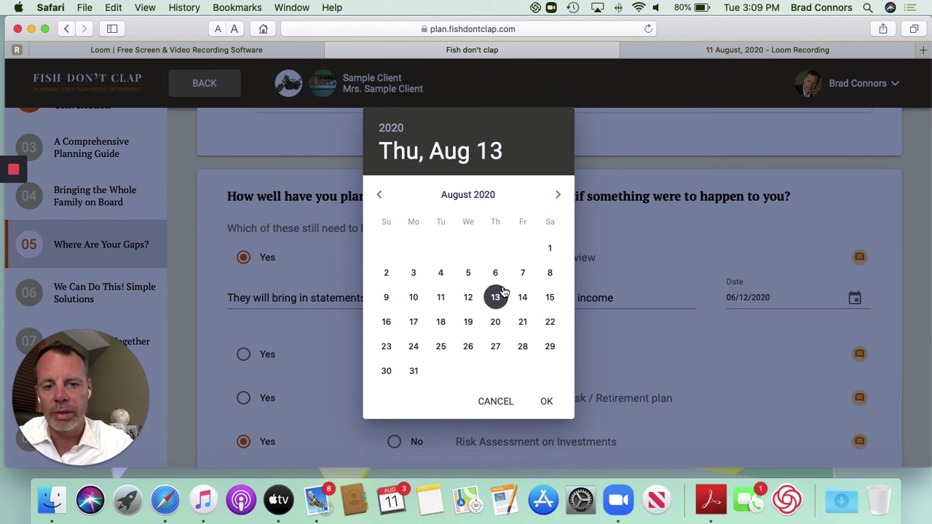
pyautogui.click(546, 401)
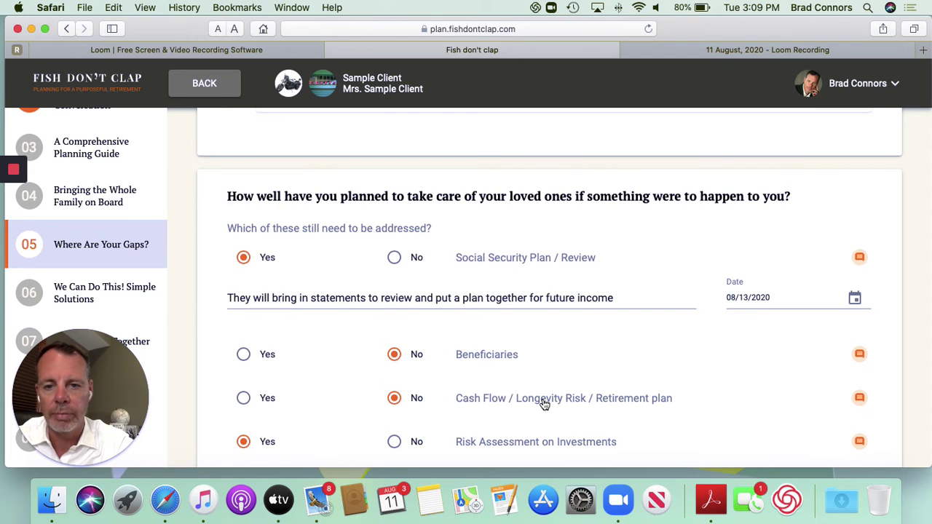
pyautogui.click(858, 260)
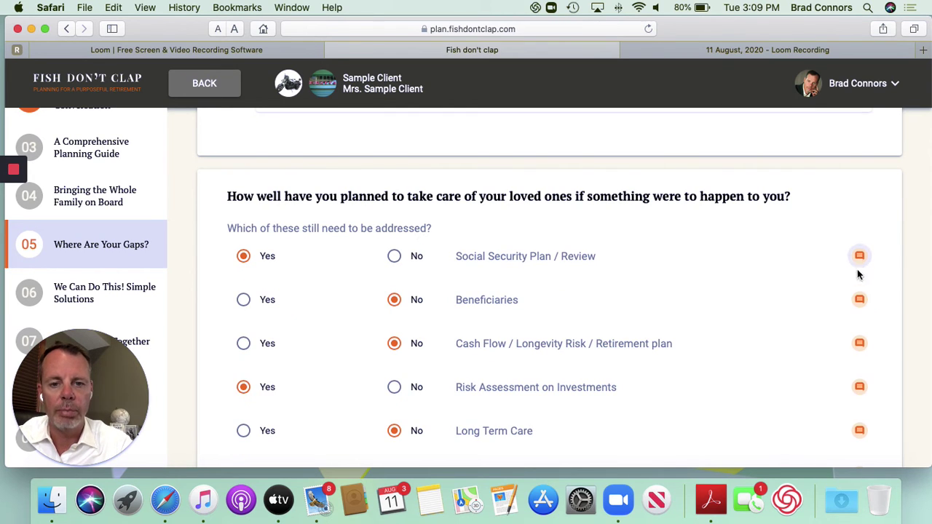
# Step: Check the comments and dates for Beneficiaries and for Cash Flow / Longevity Risk / Retirement plan
pyautogui.click(860, 306)
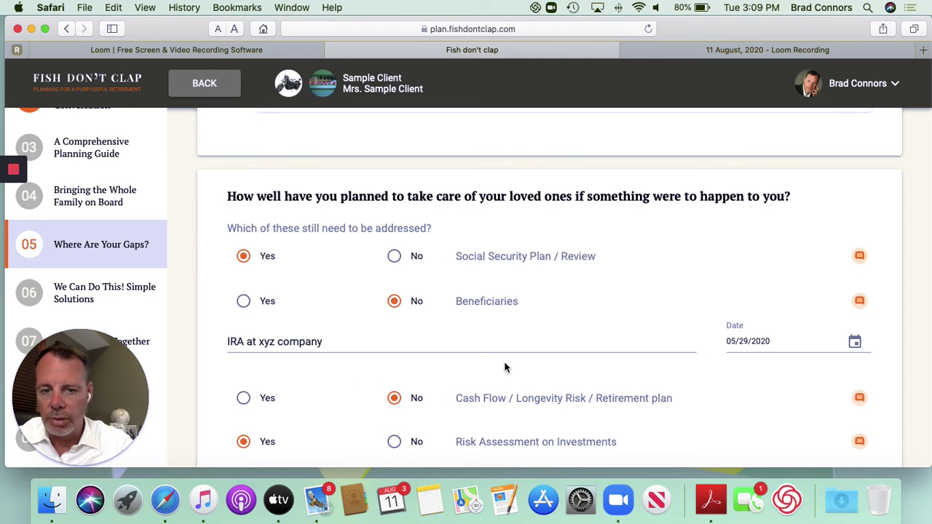
pyautogui.click(861, 306)
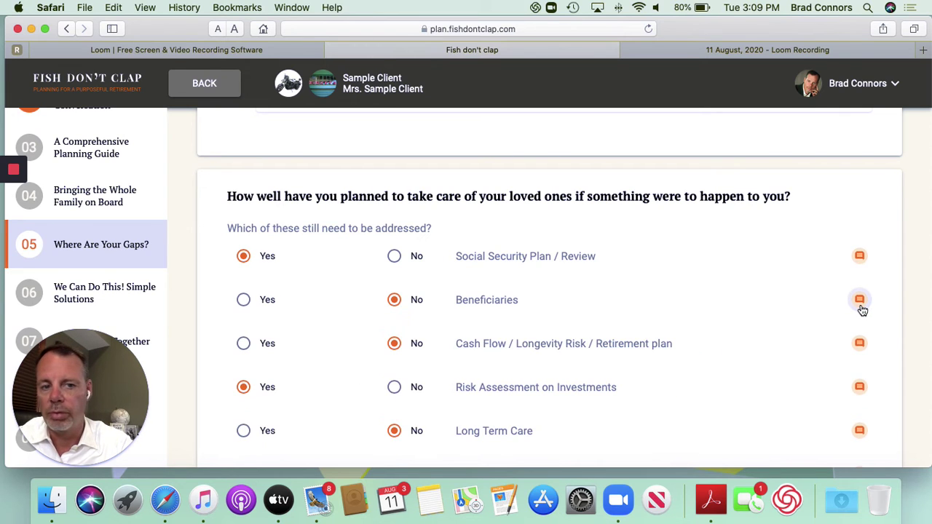
pyautogui.scroll(1, 862, 310)
pyautogui.scroll(-2, 859, 312)
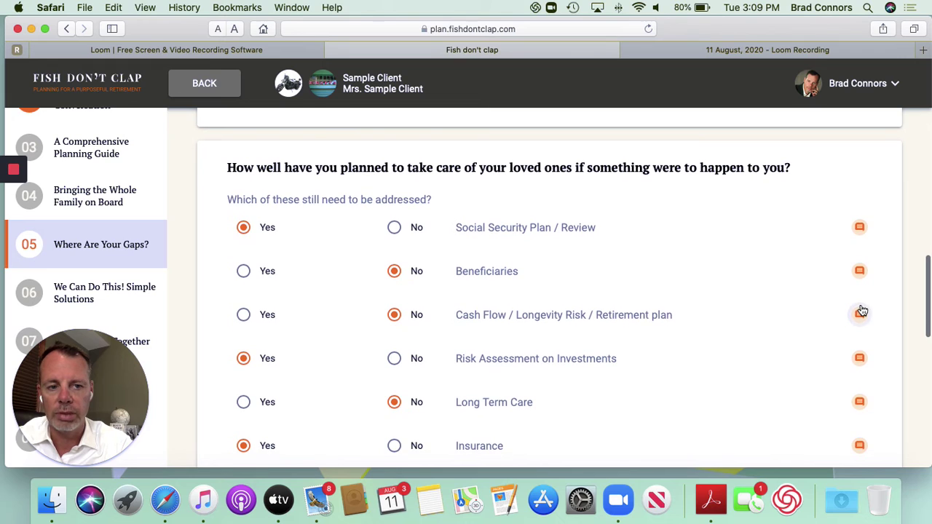
pyautogui.click(860, 316)
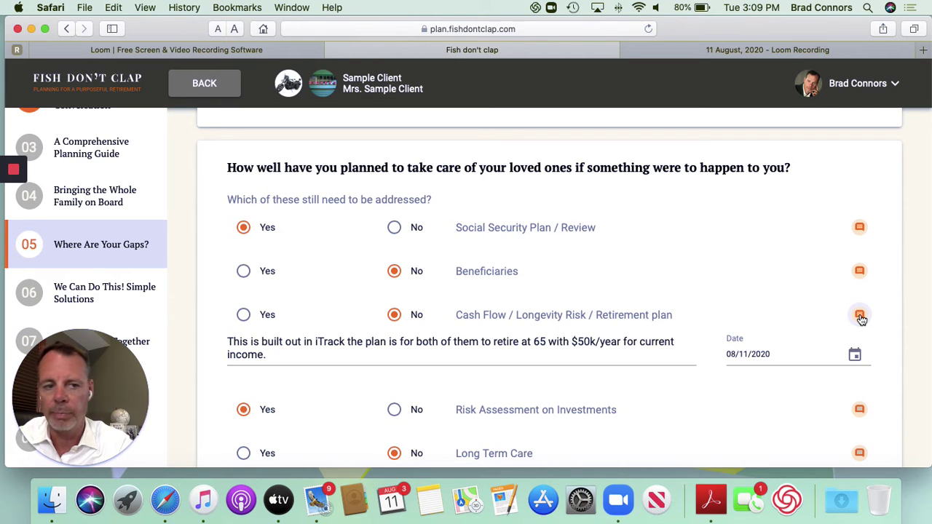
# Step: Collapse the Cash Flow comment, and check the comments and dates for Long Term Care and Tax Review
pyautogui.click(859, 315)
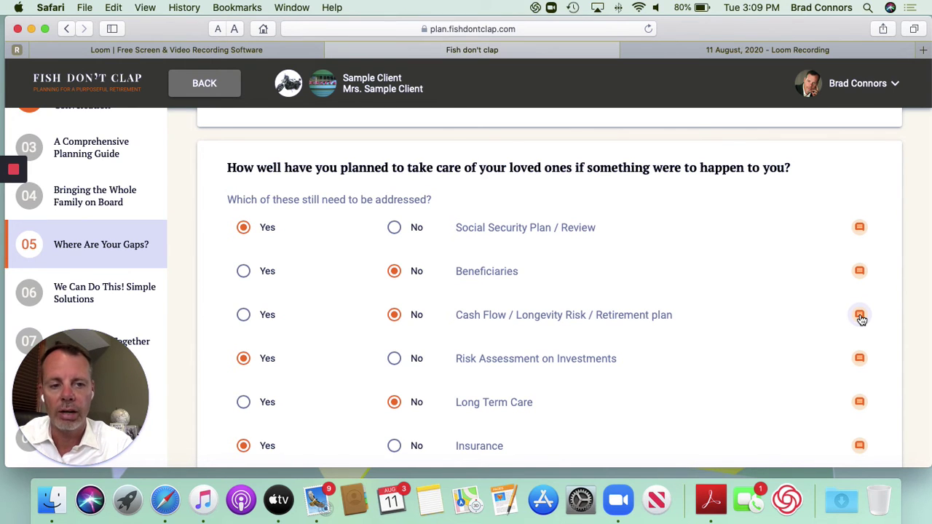
pyautogui.scroll(-3, 861, 320)
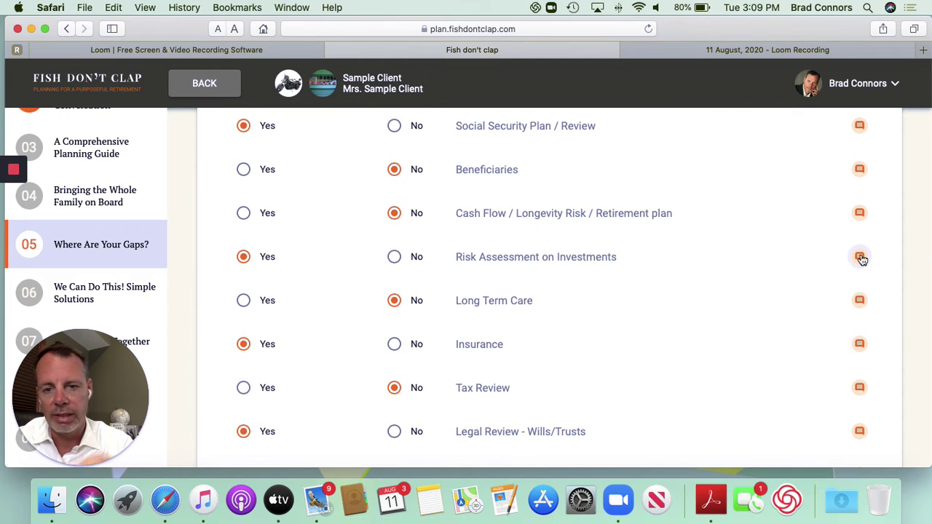
pyautogui.click(858, 300)
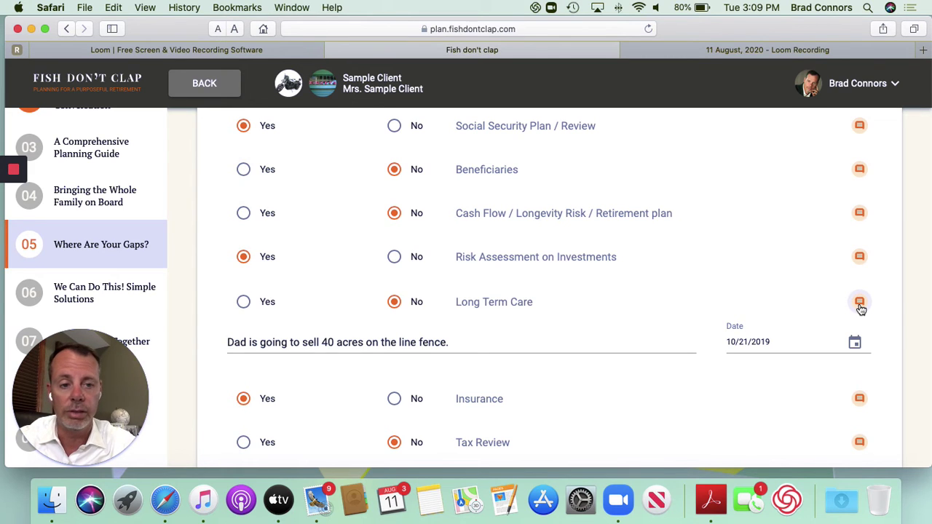
pyautogui.click(860, 306)
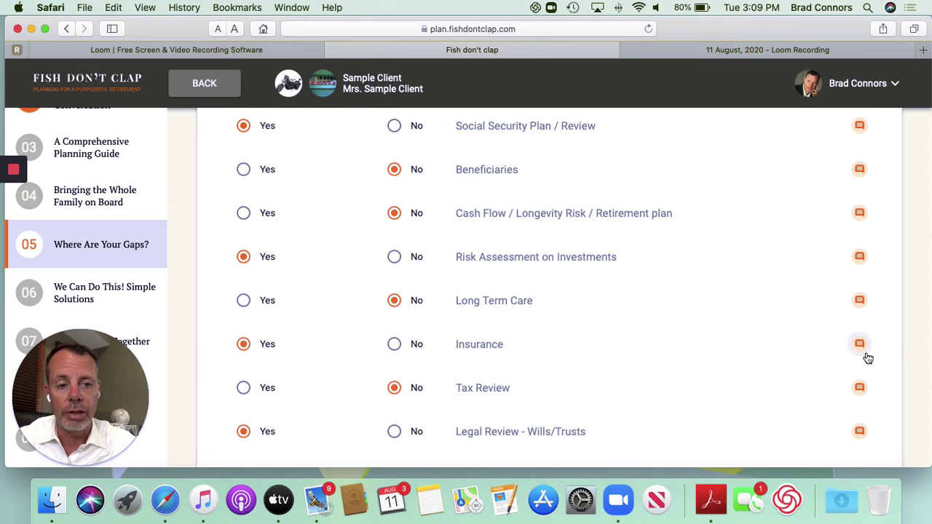
pyautogui.click(861, 388)
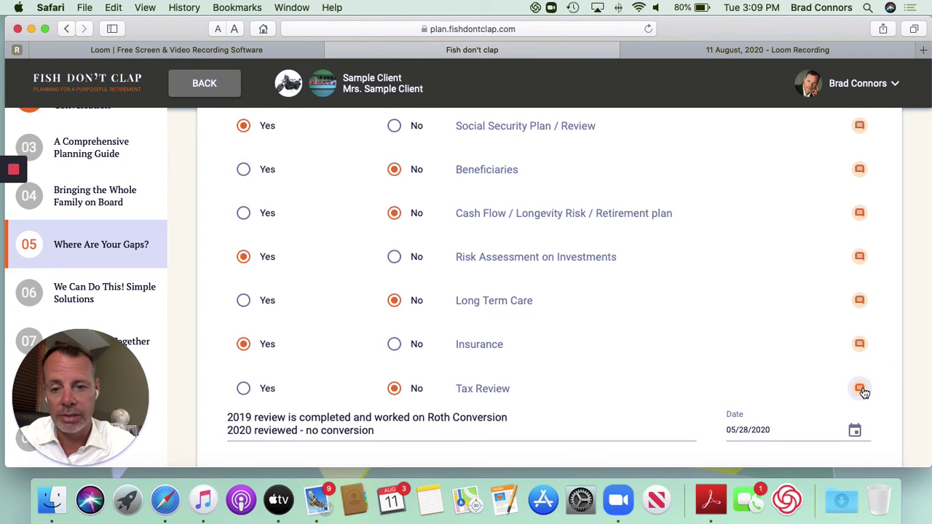
pyautogui.scroll(-3, 863, 392)
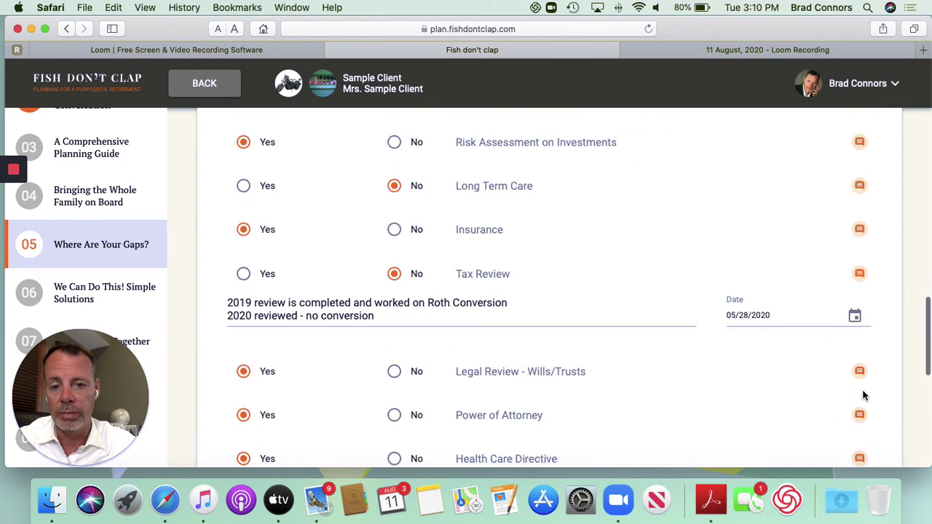
pyautogui.scroll(-1, 864, 396)
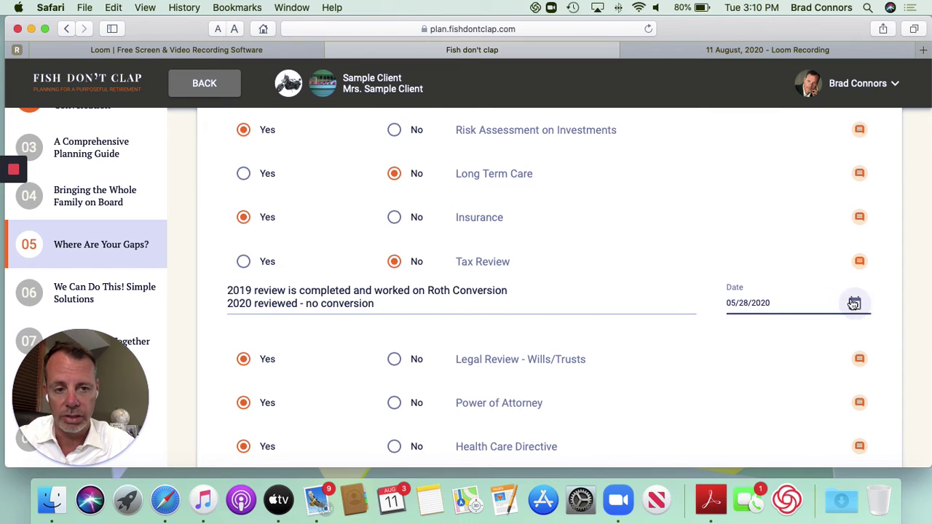
pyautogui.click(863, 270)
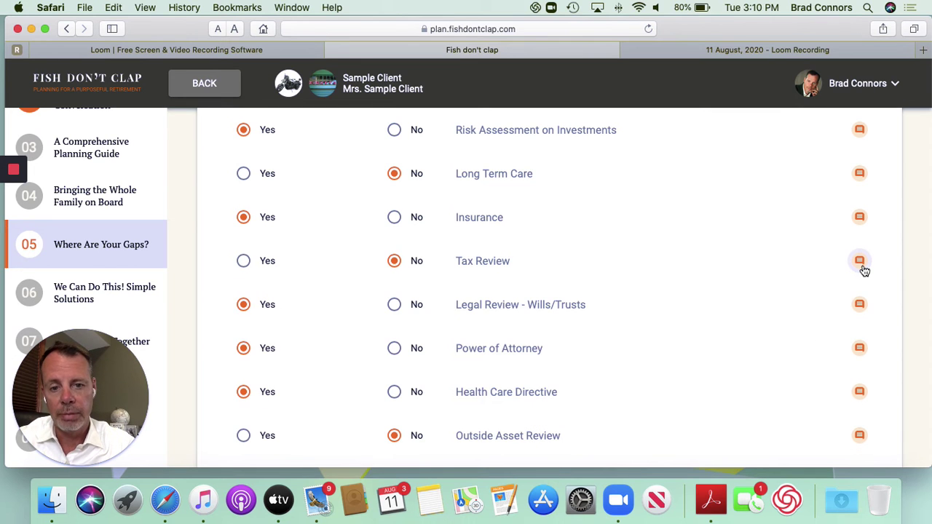
# Step: Answer No for Emergency Funds / iBucket Discussion and add the comment "they have this already at the bank"
pyautogui.scroll(1, 838, 342)
pyautogui.scroll(-2, 838, 342)
pyautogui.scroll(-3, 838, 342)
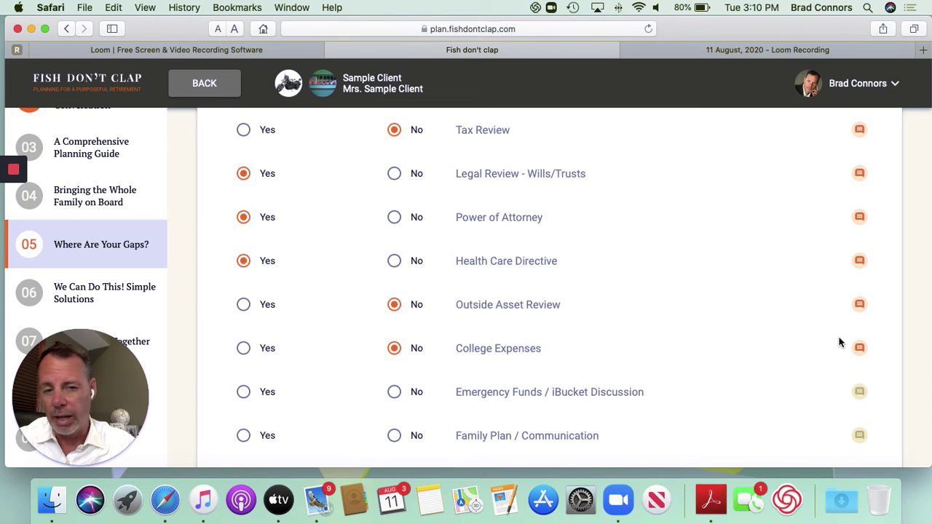
pyautogui.scroll(-2, 838, 342)
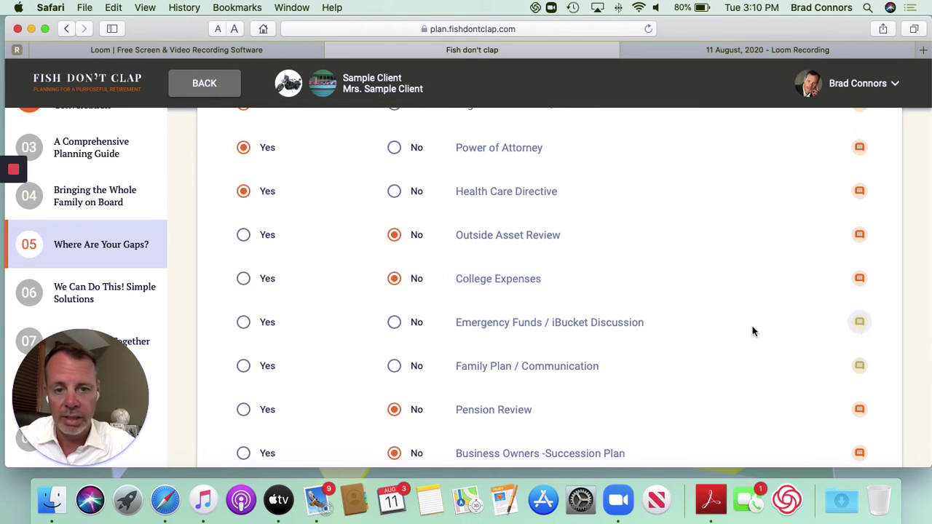
pyautogui.click(394, 324)
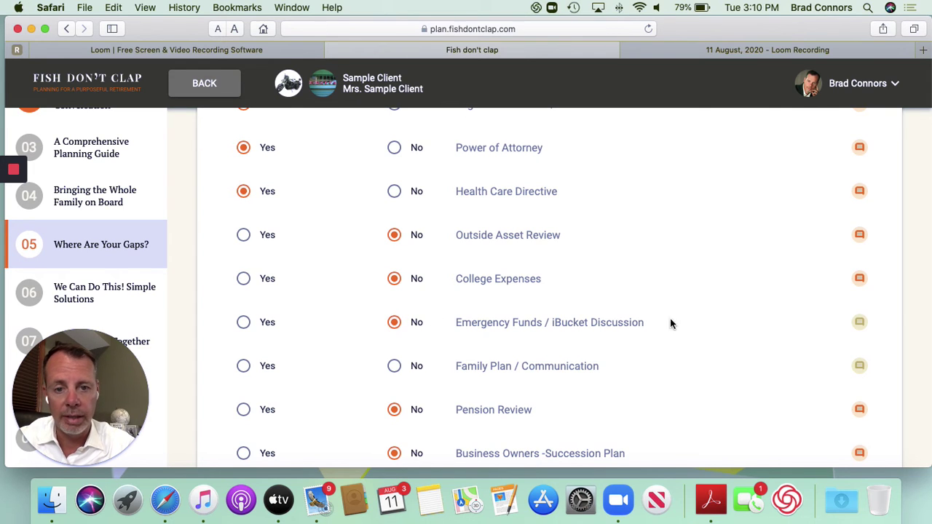
pyautogui.click(859, 322)
pyautogui.click(650, 370)
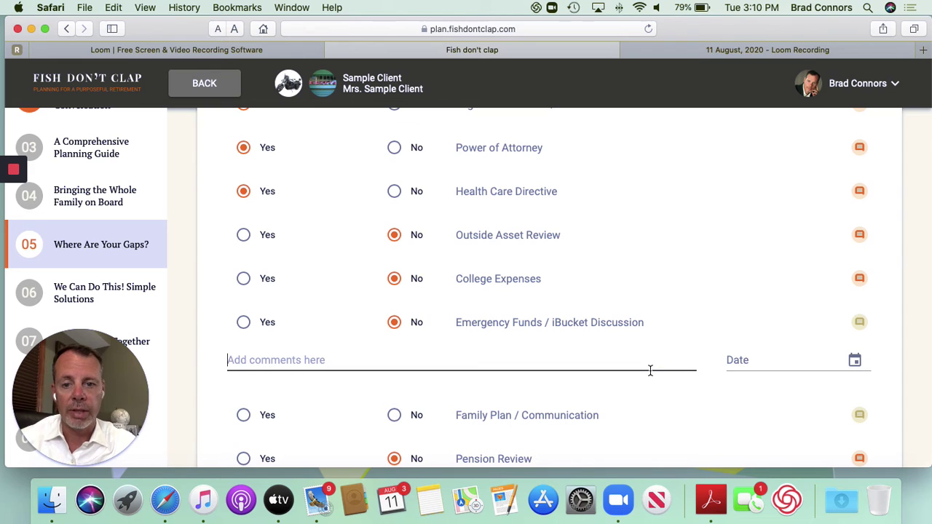
pyautogui.write('they have ')
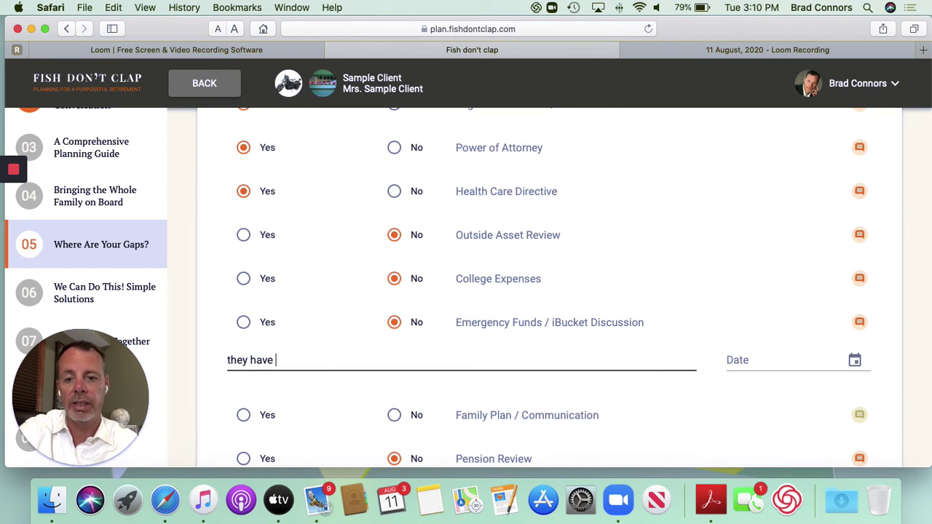
pyautogui.write('this already att')
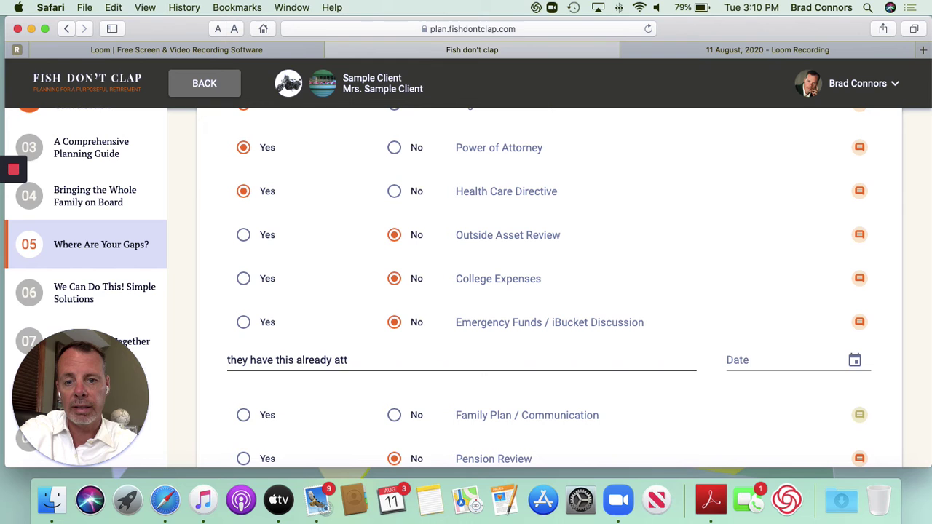
pyautogui.press('BackSpace')
pyautogui.write('the bank')
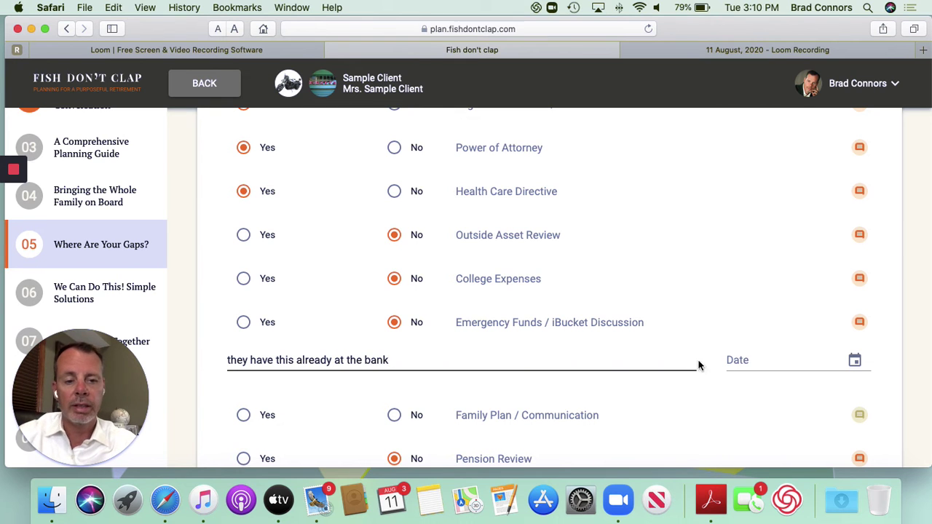
# Step: Date the Emergency Funds / iBucket Discussion comment 08/11/2020 and collapse it
pyautogui.click(855, 360)
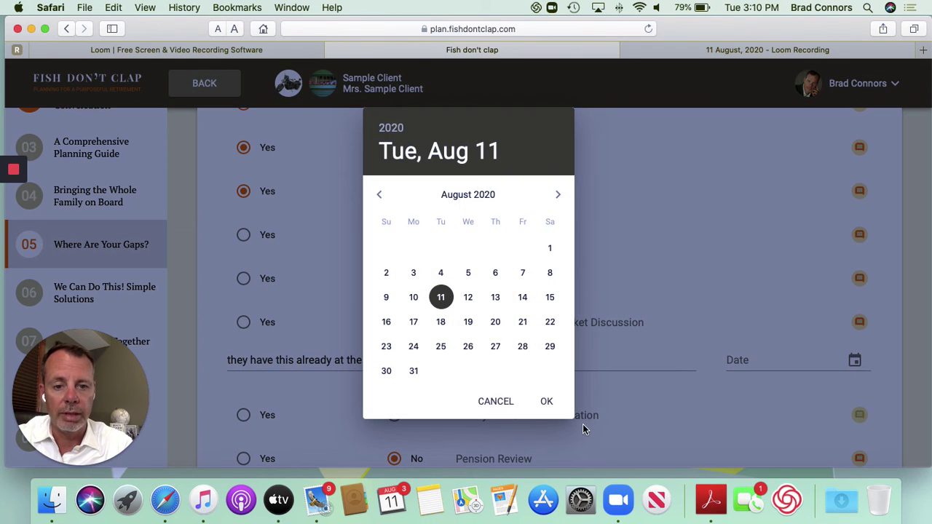
pyautogui.click(549, 402)
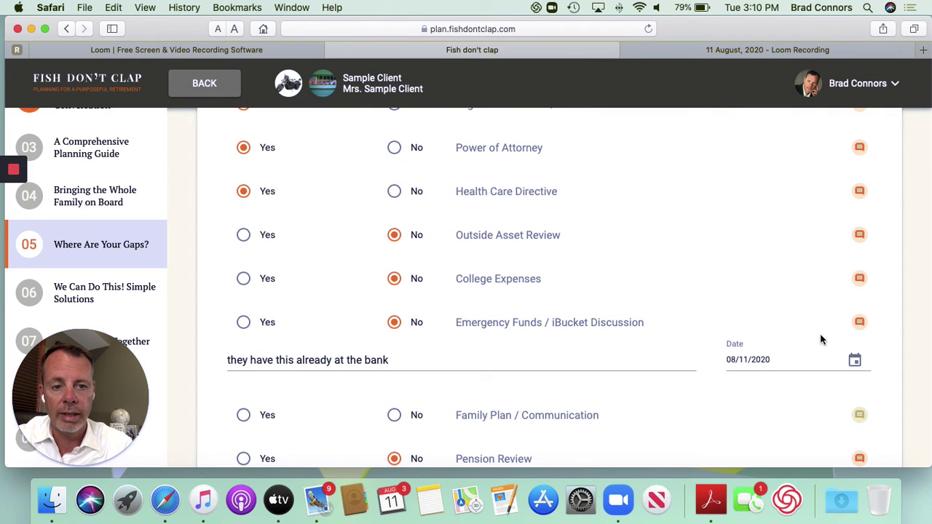
pyautogui.click(860, 325)
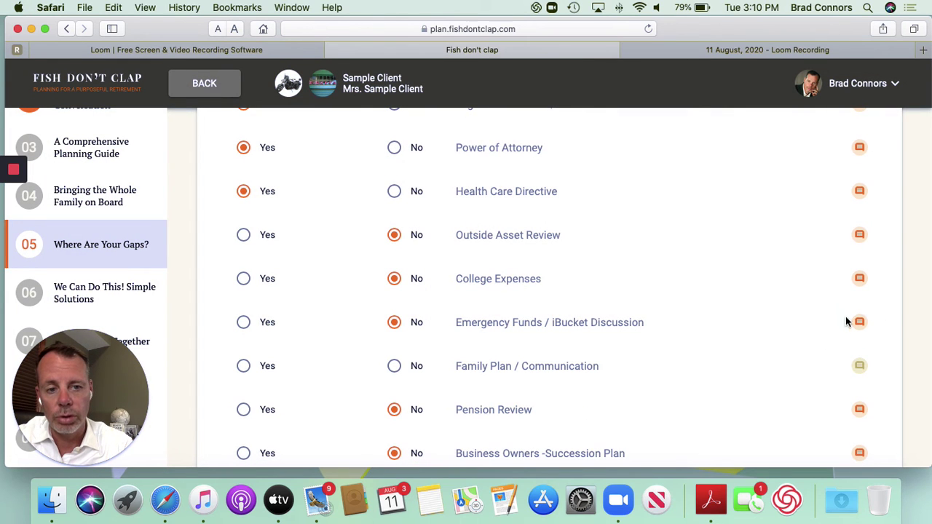
# Step: Answer Yes for Family Plan / Communication and add the comment "Still need to discuss the kids"
pyautogui.click(861, 368)
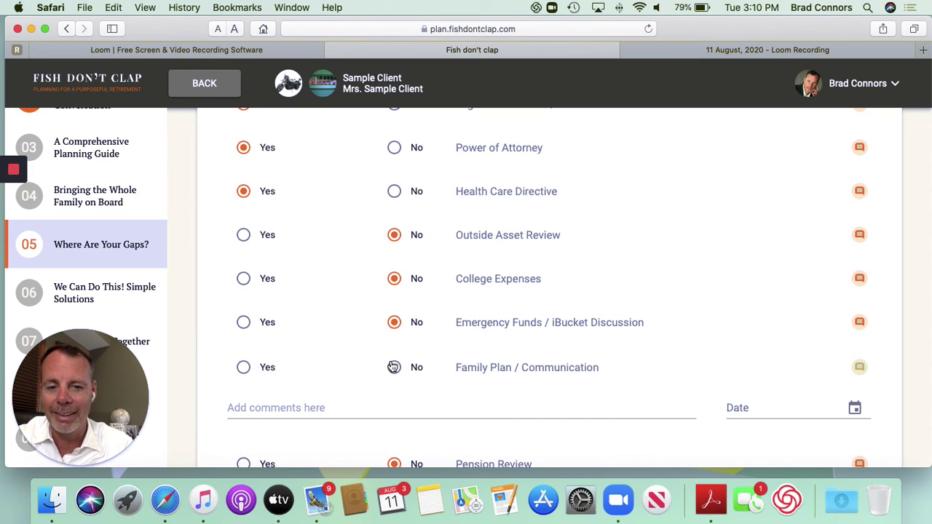
pyautogui.click(244, 368)
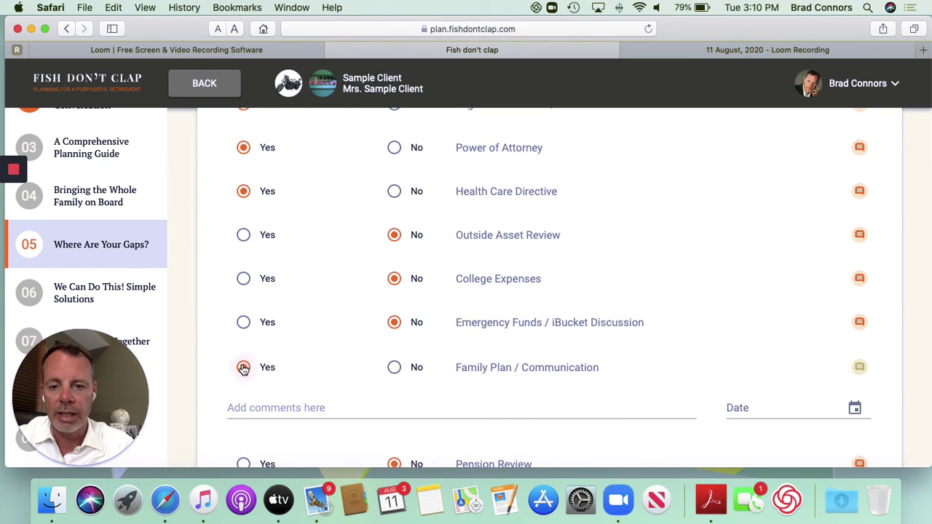
pyautogui.click(264, 407)
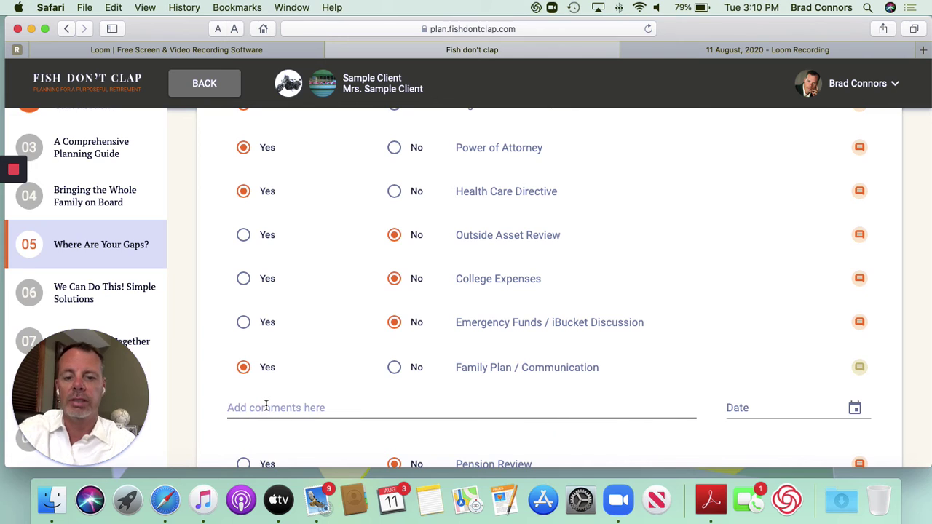
pyautogui.write('Still need t')
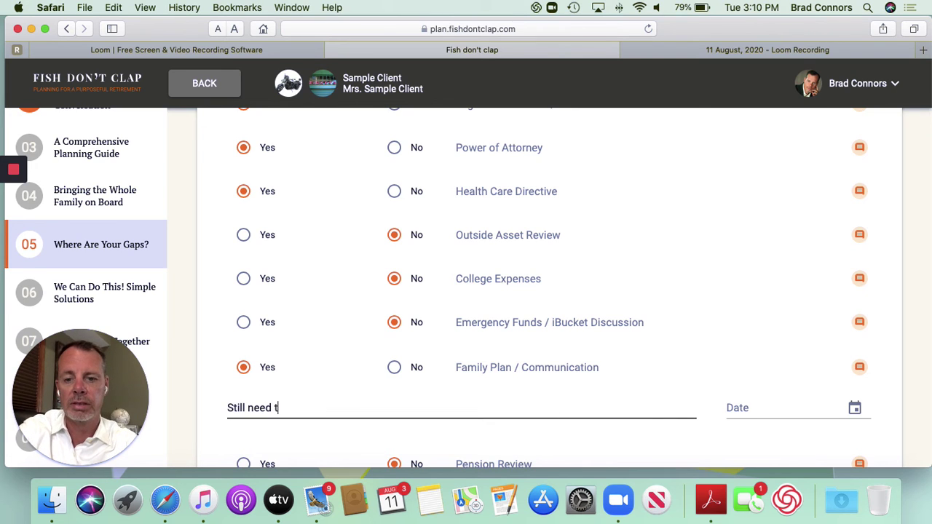
pyautogui.write('o discuss the ')
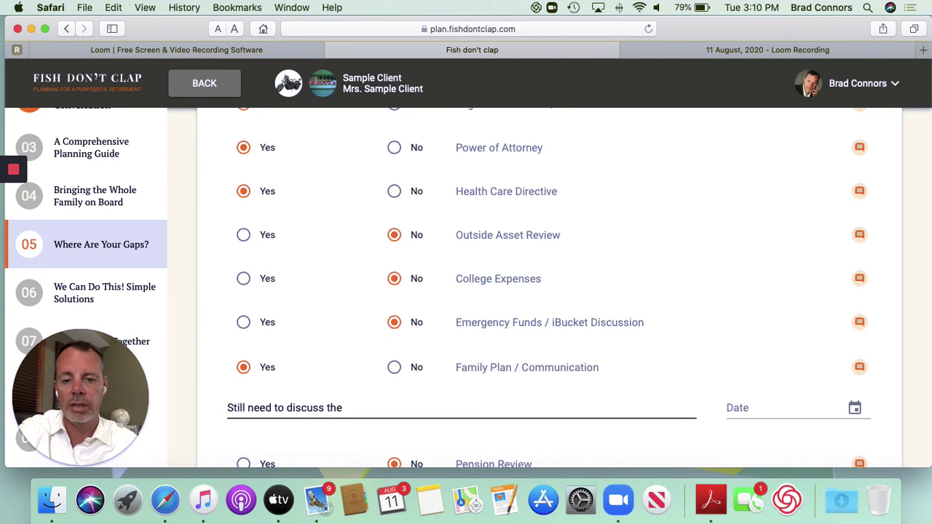
pyautogui.write('kids')
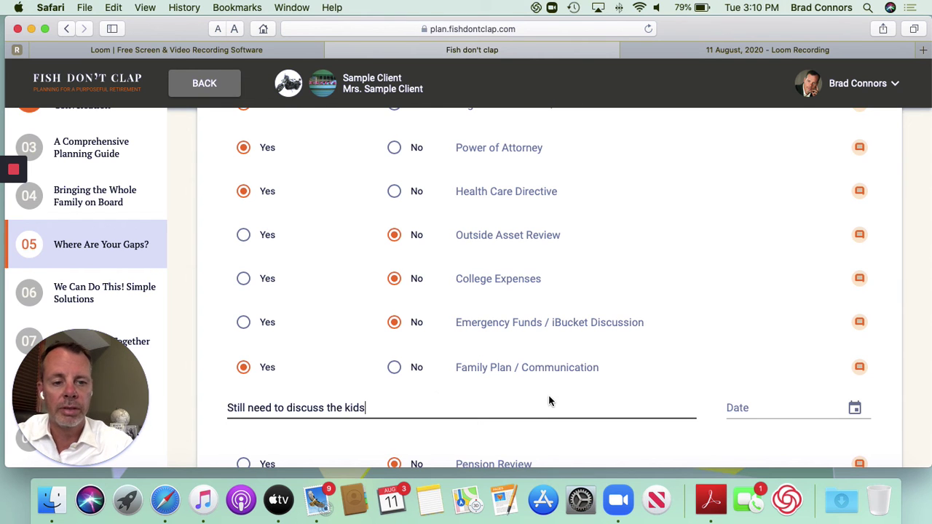
# Step: Date the Family Plan / Communication comment 08/11/2020 and collapse it
pyautogui.click(853, 407)
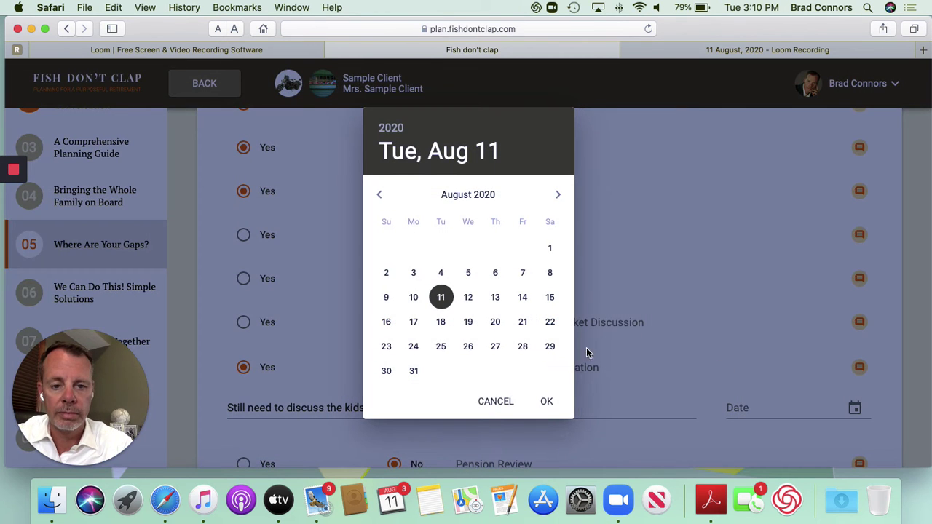
pyautogui.click(547, 401)
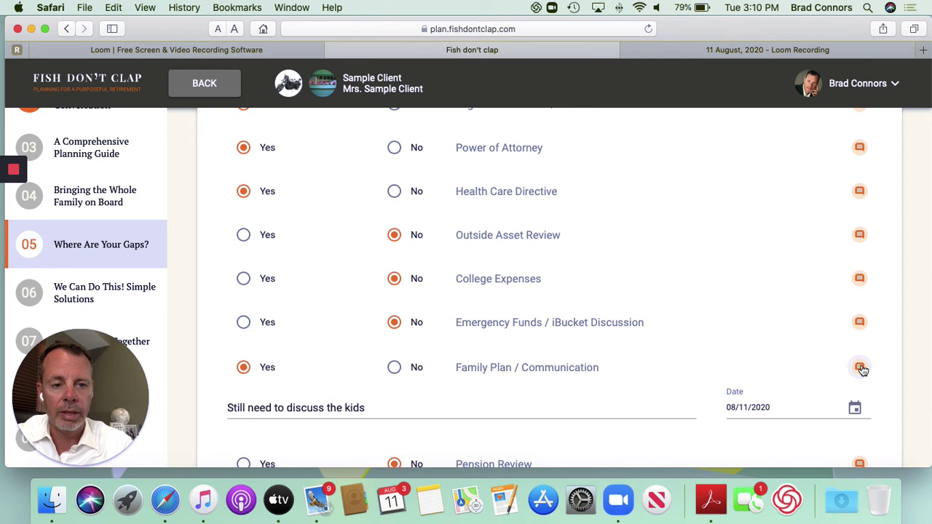
pyautogui.click(860, 367)
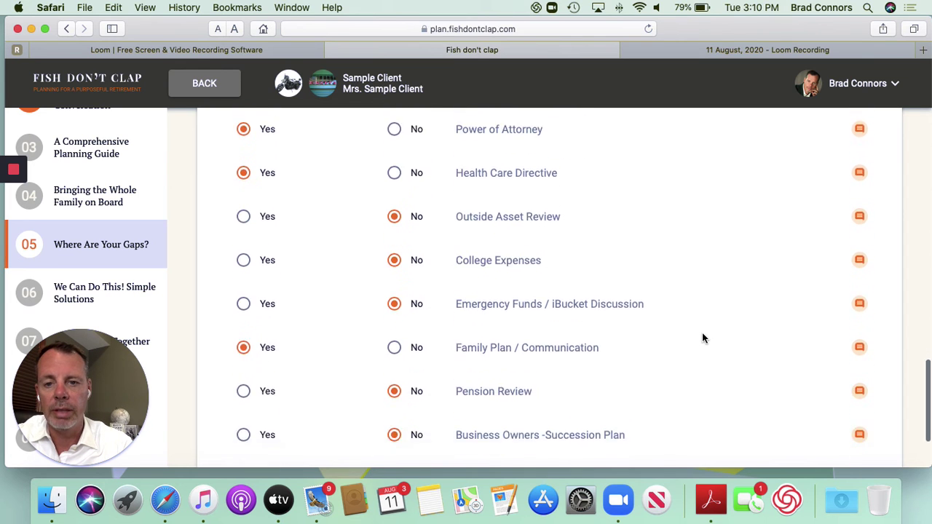
# Step: Review the remaining answers through Money Management Plan and return to the start of the question about taking care of loved ones
pyautogui.scroll(-3, 702, 336)
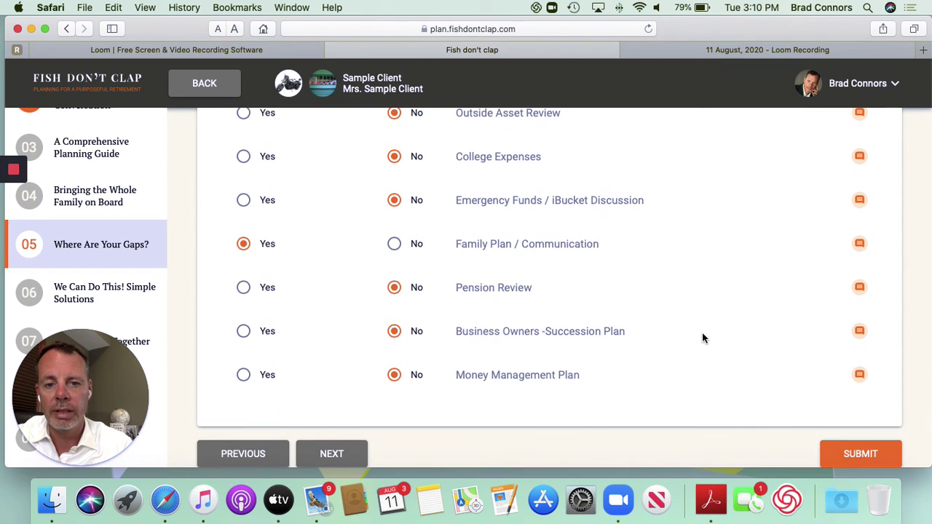
pyautogui.scroll(5, 703, 337)
pyautogui.scroll(5, 702, 337)
pyautogui.scroll(5, 702, 337)
pyautogui.scroll(3, 702, 337)
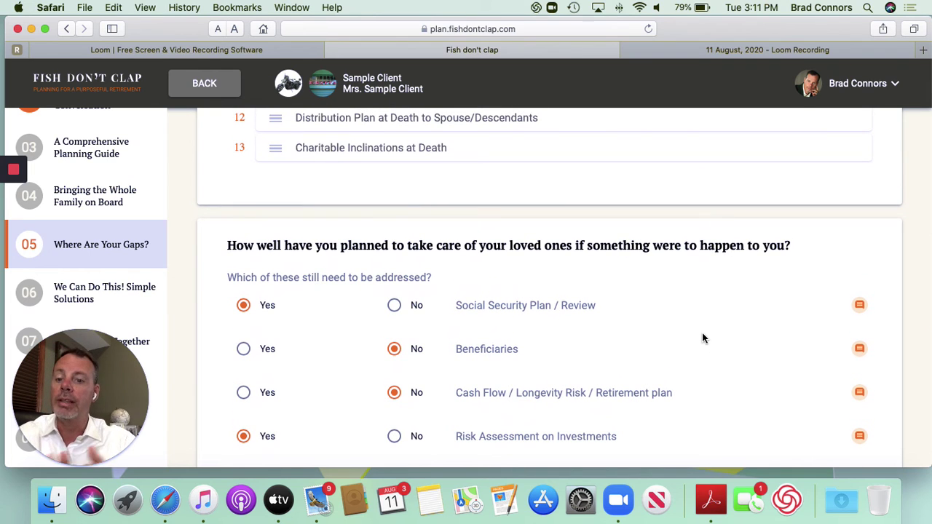